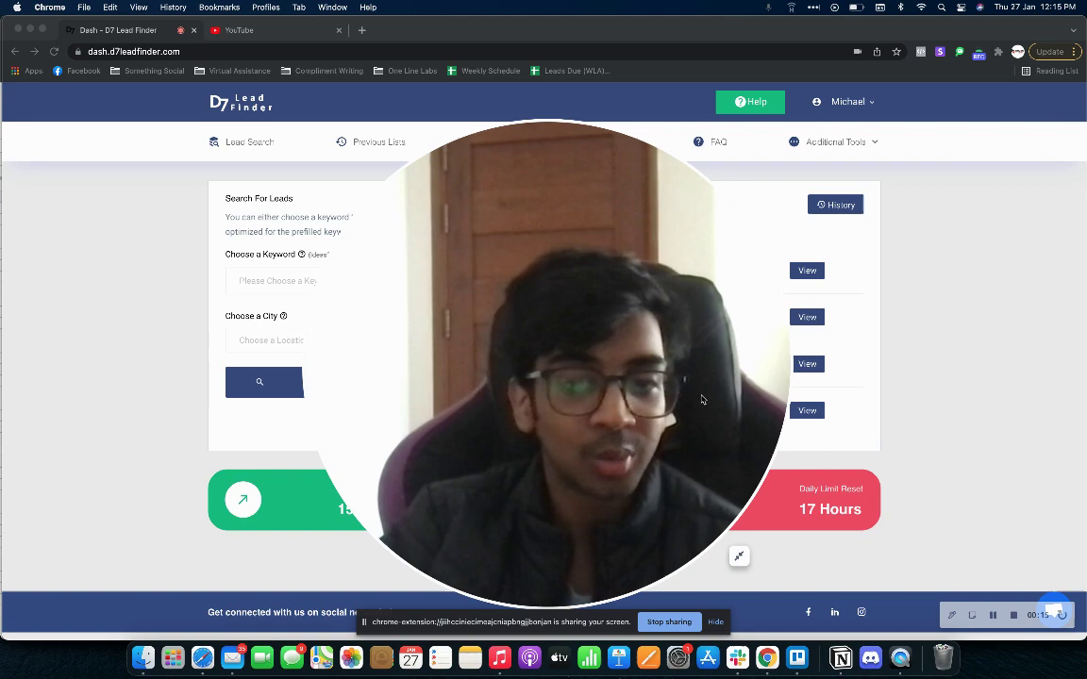
- Scroll through the current page, then return to the lead search dashboard
left_click(739, 555)
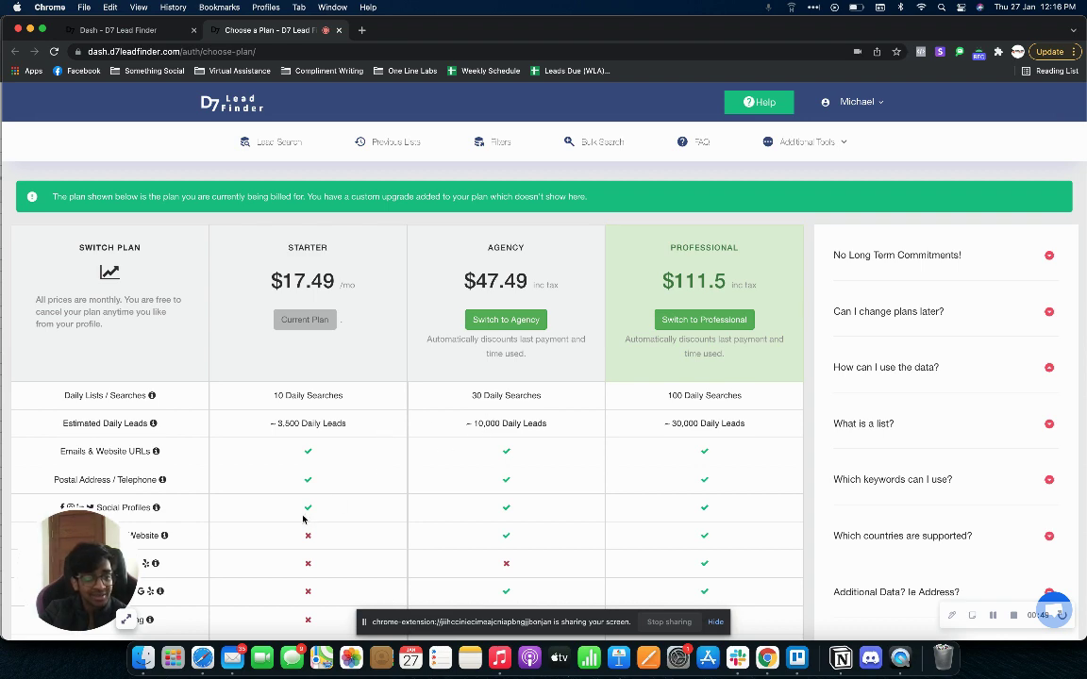
scroll(303, 519, "down", 1)
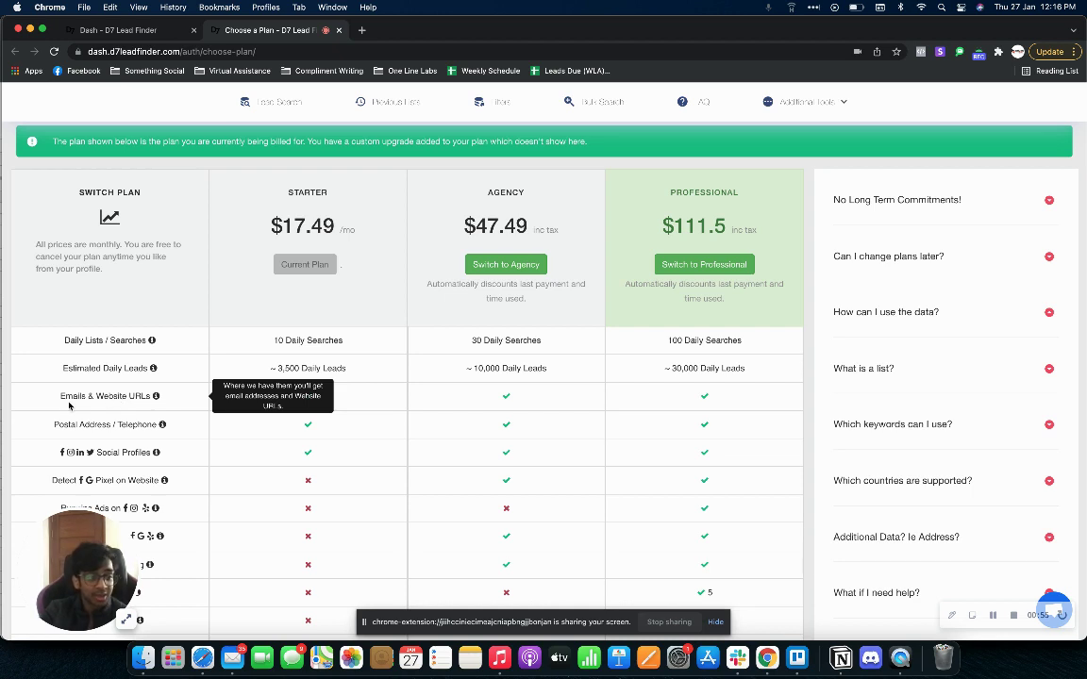
mouse_move(161, 480)
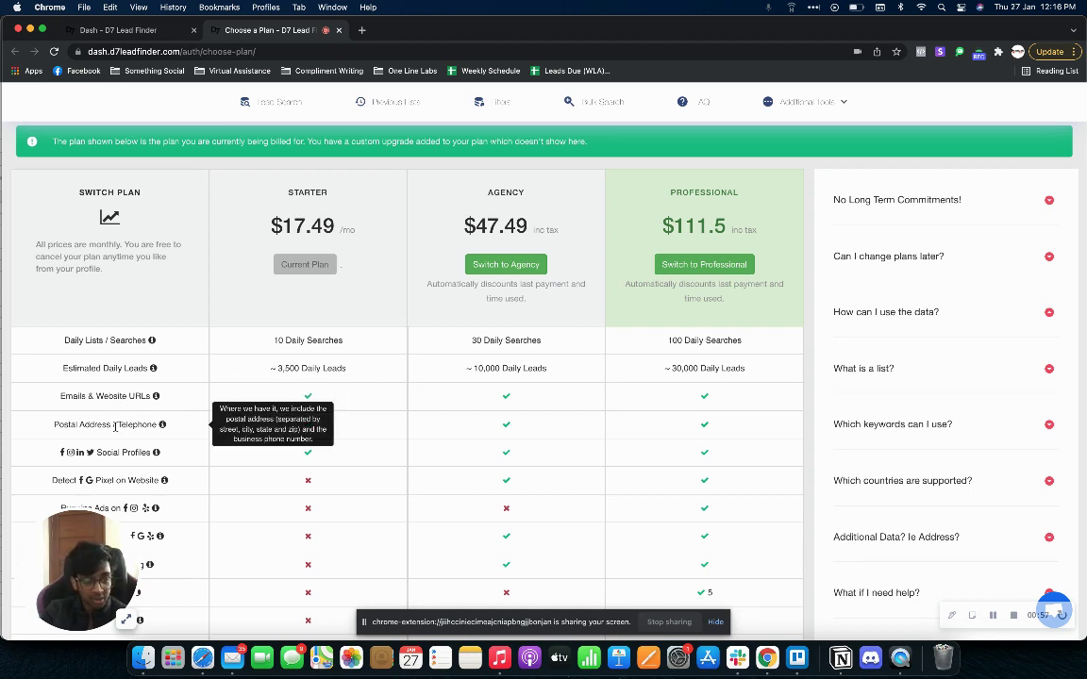
scroll(392, 437, "down", 2)
scroll(393, 437, "down", 2)
scroll(392, 437, "up", 5)
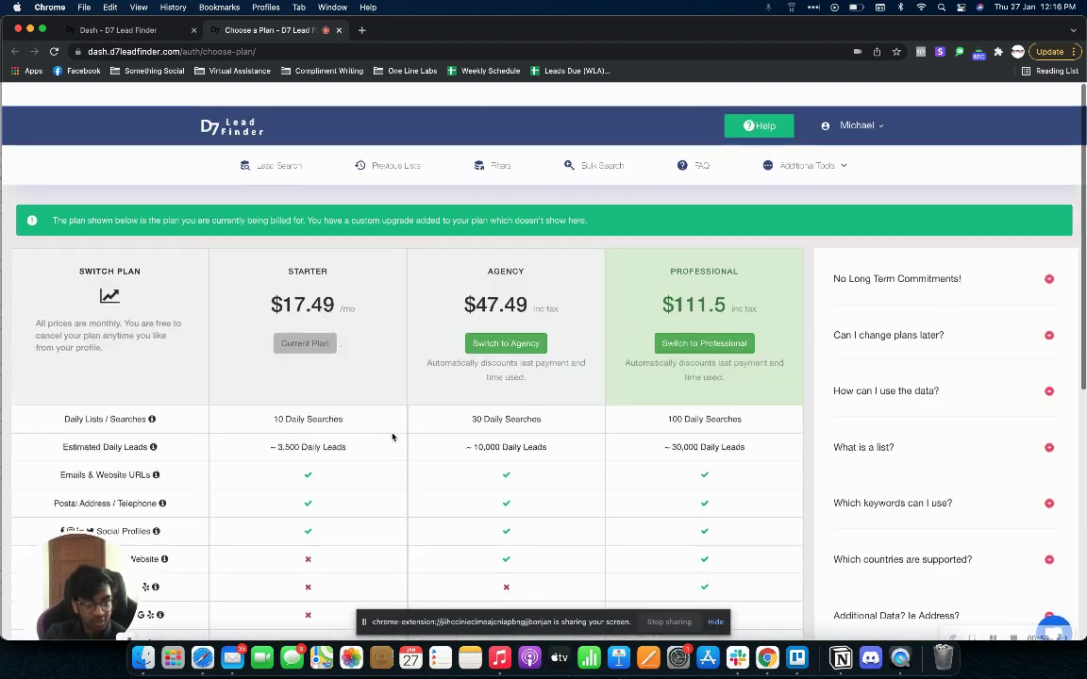
left_click(135, 31)
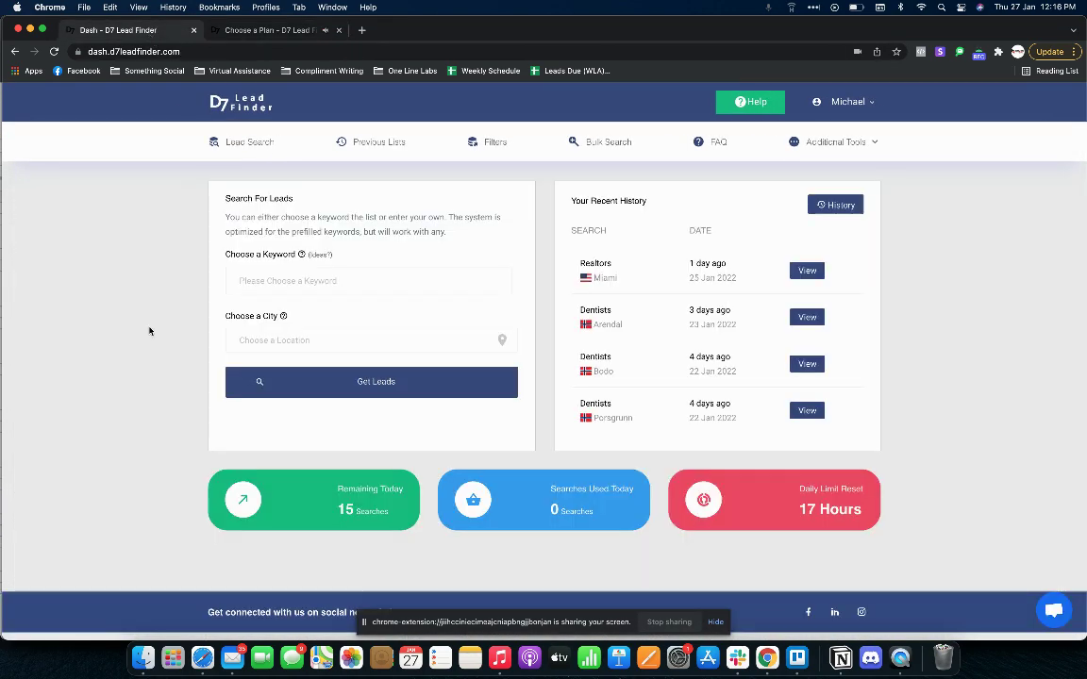
- Set the search keyword to Solar and start entering 'New J' as the city
left_click(279, 280)
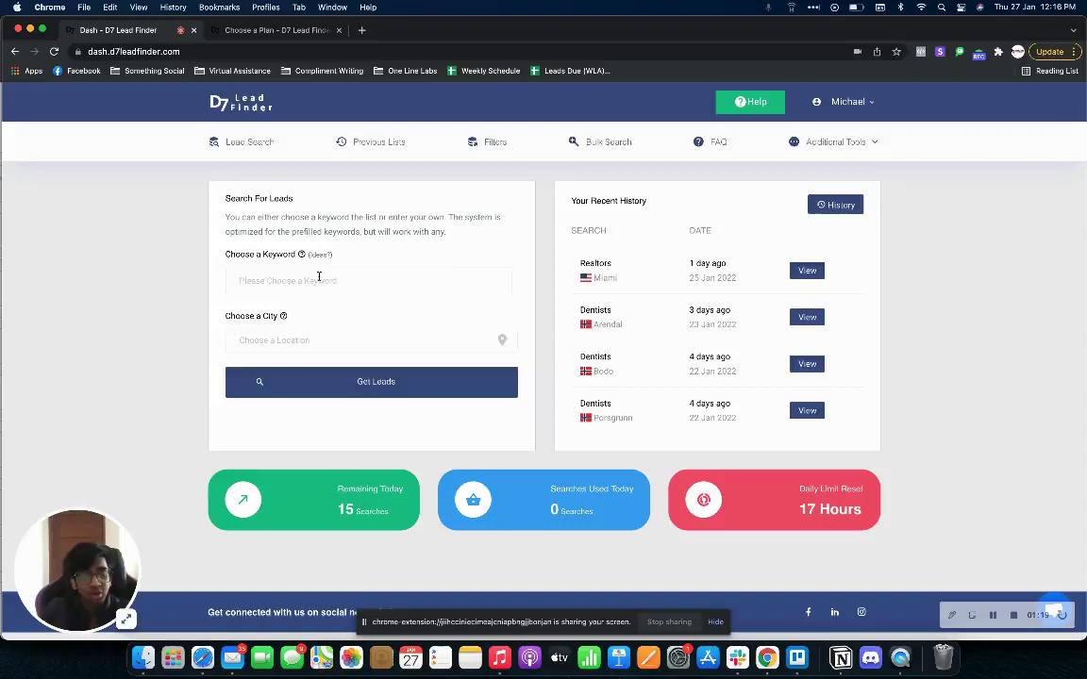
type("Solar")
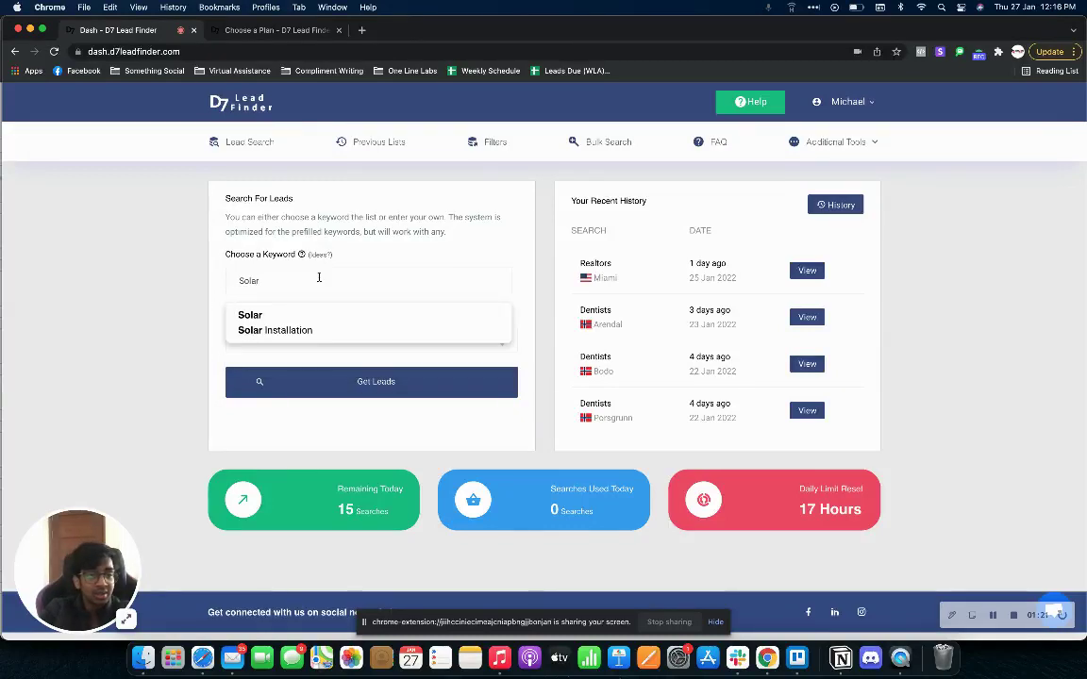
left_click(331, 314)
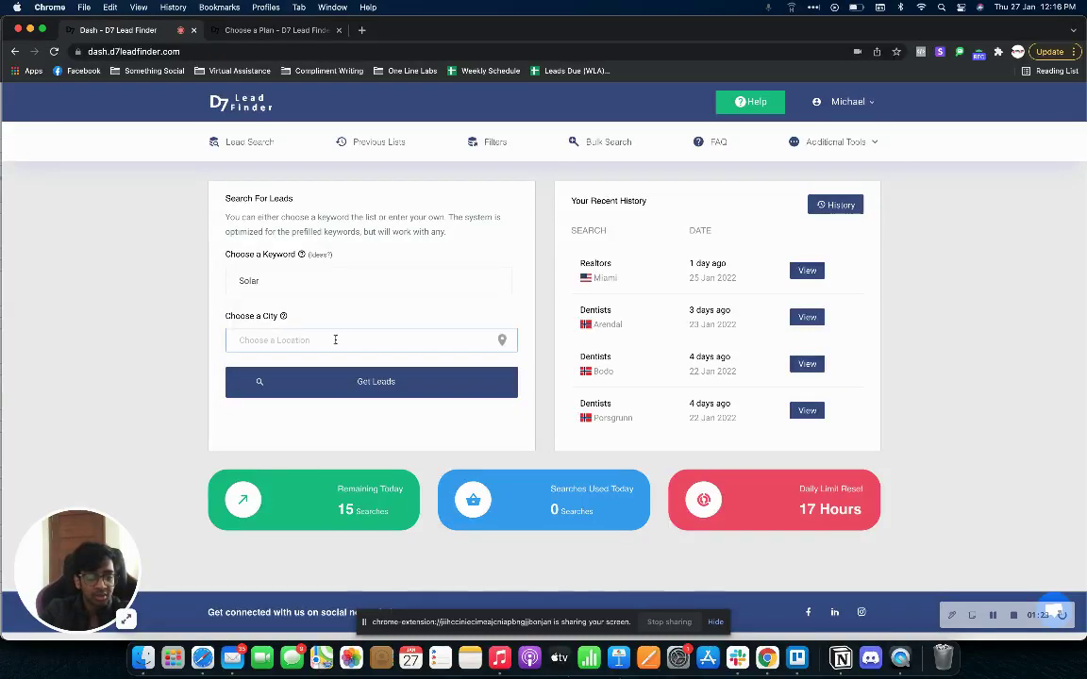
type("Ne")
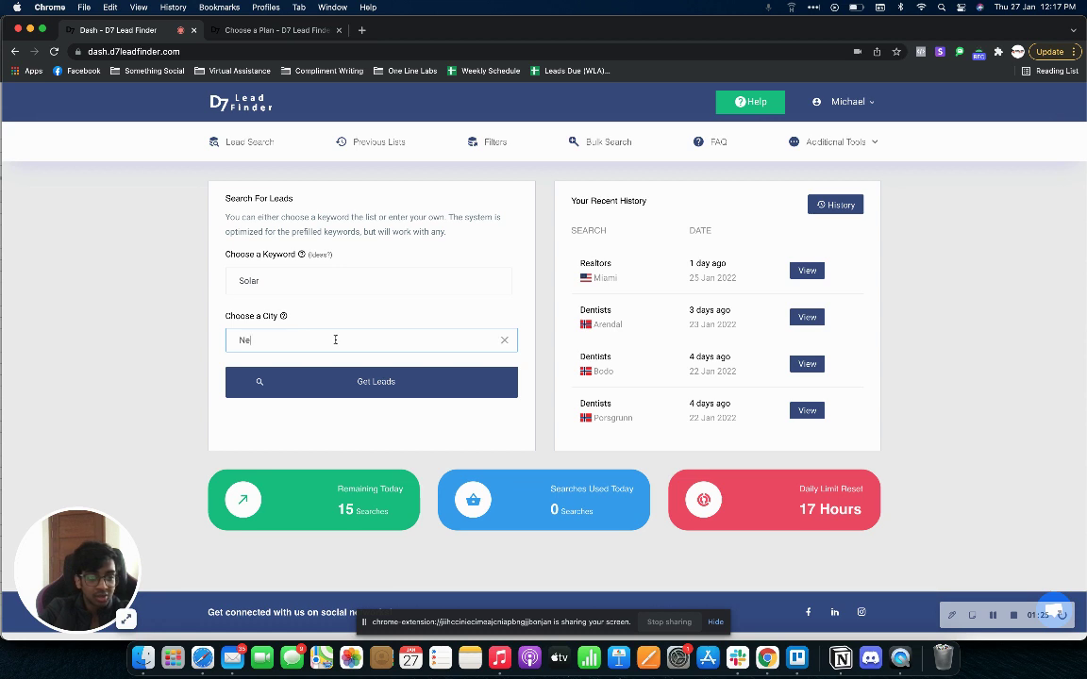
type("w J")
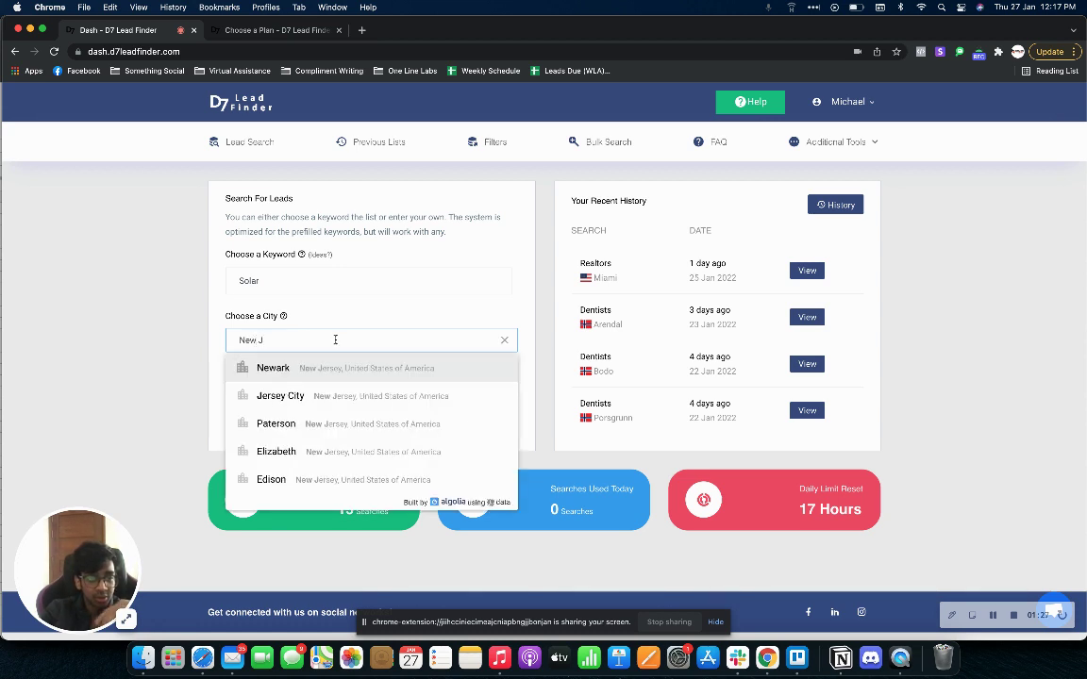
- Pick Jersey City, New Jersey from the city suggestions
left_click(349, 393)
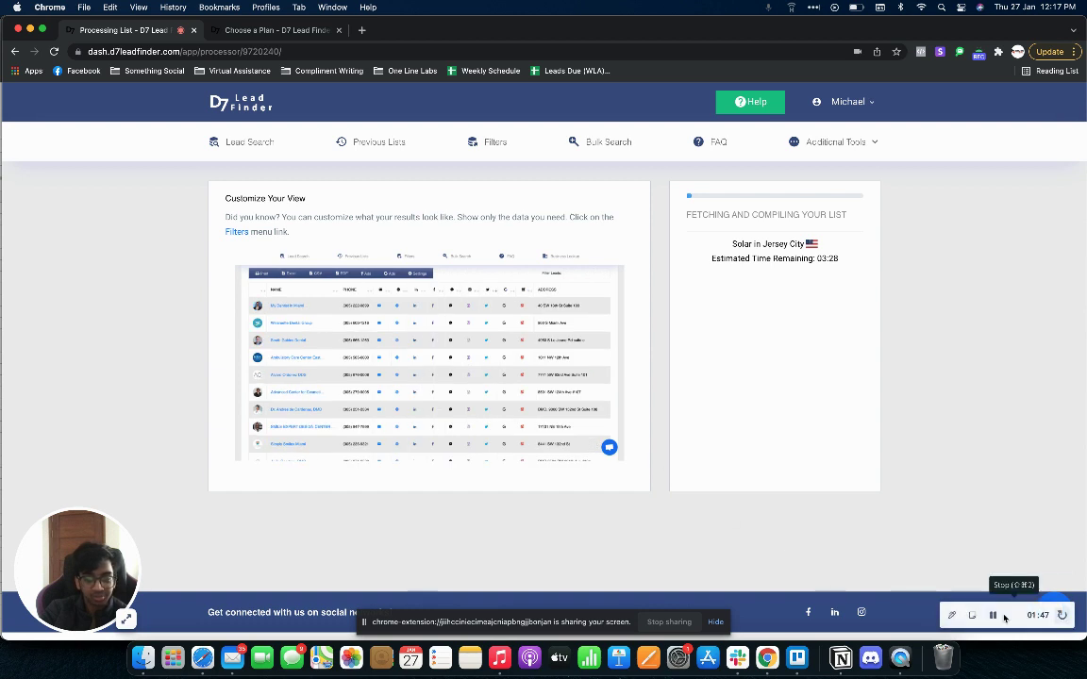
- Open the 402 Solar leads for Jersey City and scroll through the table and back up
left_click(993, 615)
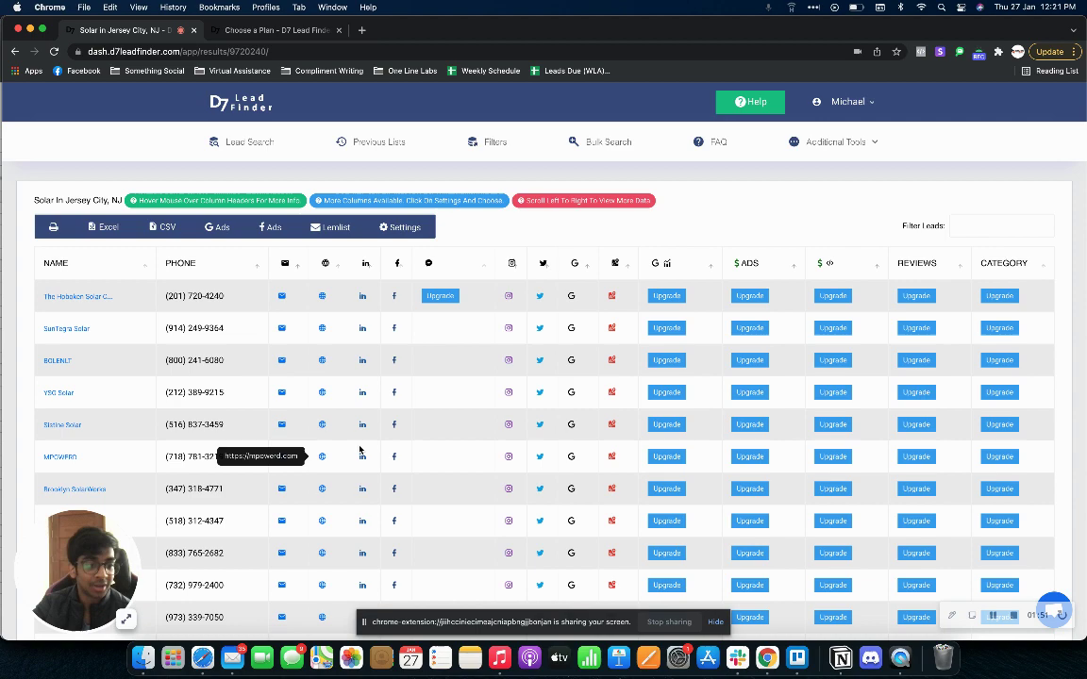
scroll(418, 462, "down", 2)
scroll(417, 462, "down", 10)
scroll(418, 462, "down", 10)
scroll(418, 463, "down", 10)
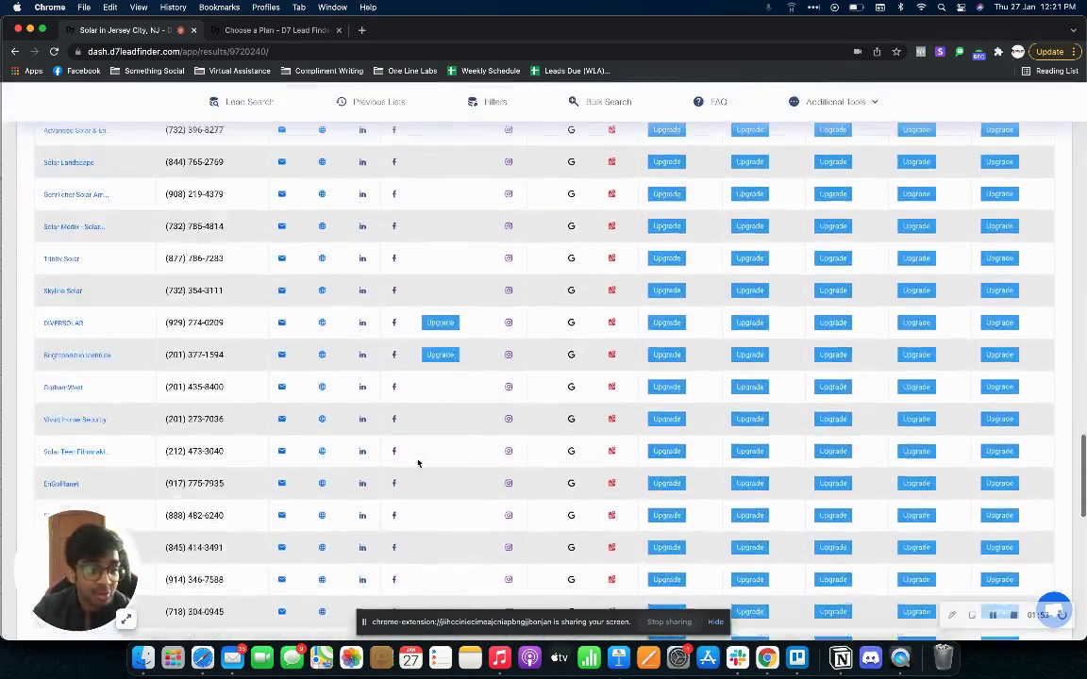
scroll(418, 462, "down", 10)
scroll(418, 462, "up", 1)
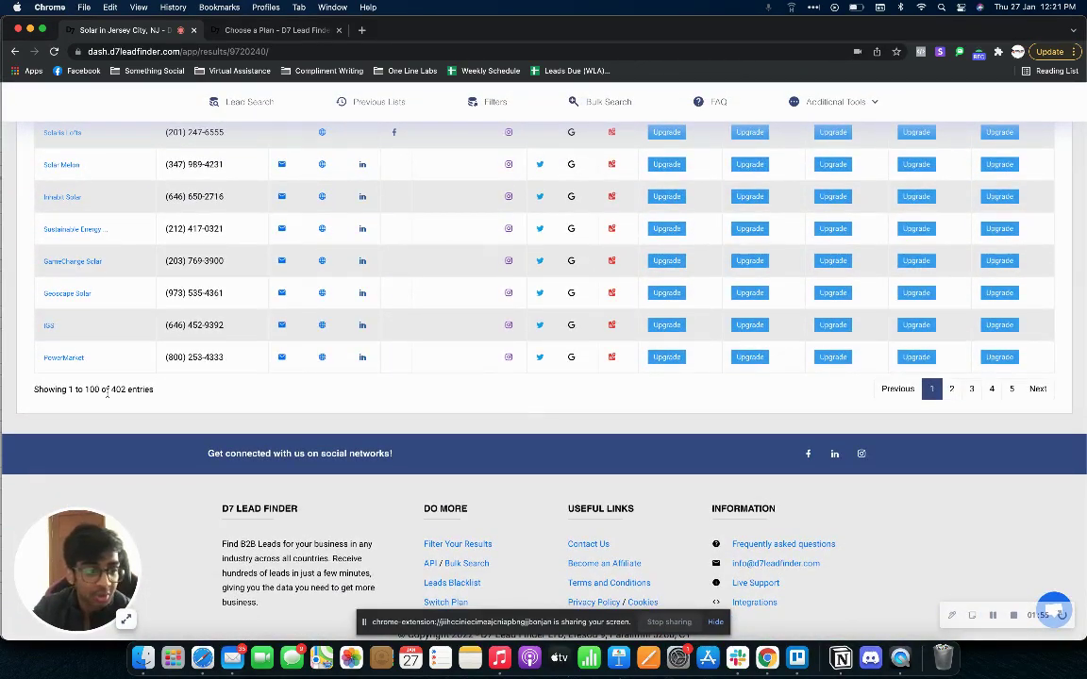
scroll(353, 385, "up", 10)
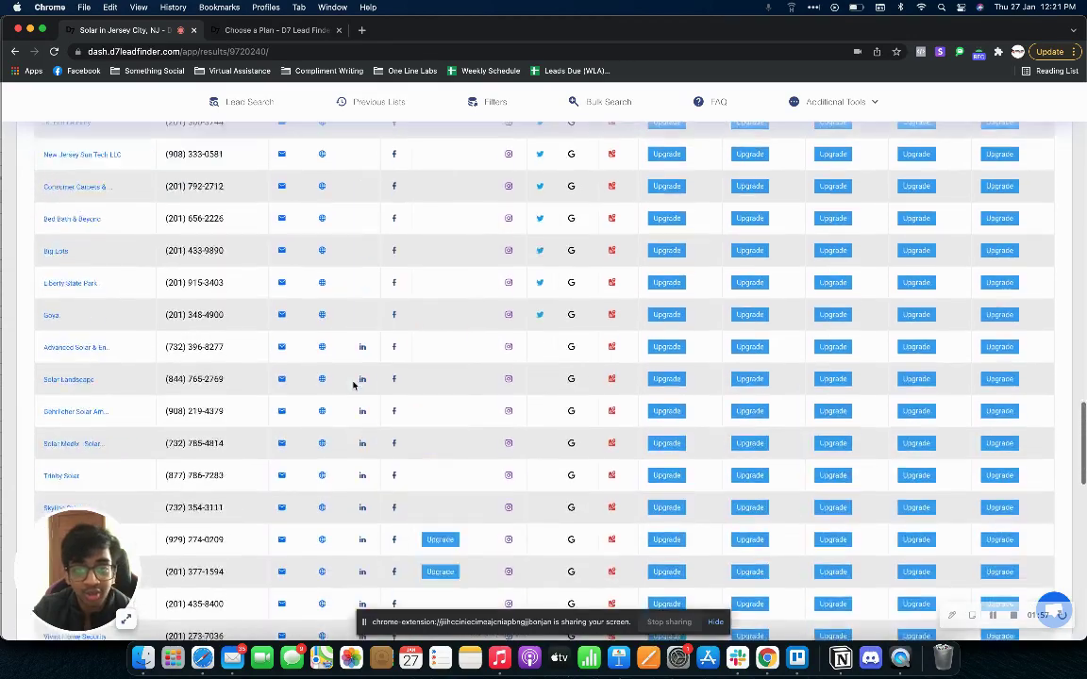
scroll(353, 385, "up", 10)
scroll(353, 385, "up", 10)
scroll(354, 385, "up", 10)
scroll(354, 385, "up", 2)
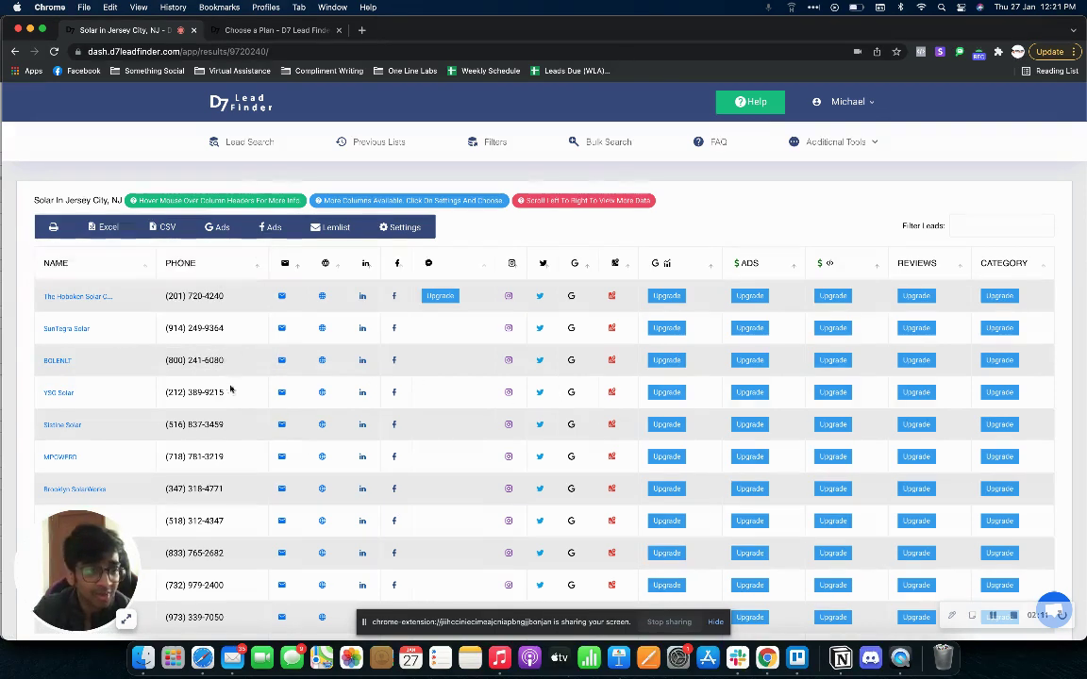
- Download the Solar leads as a CSV file and open it in Numbers
left_click(163, 227)
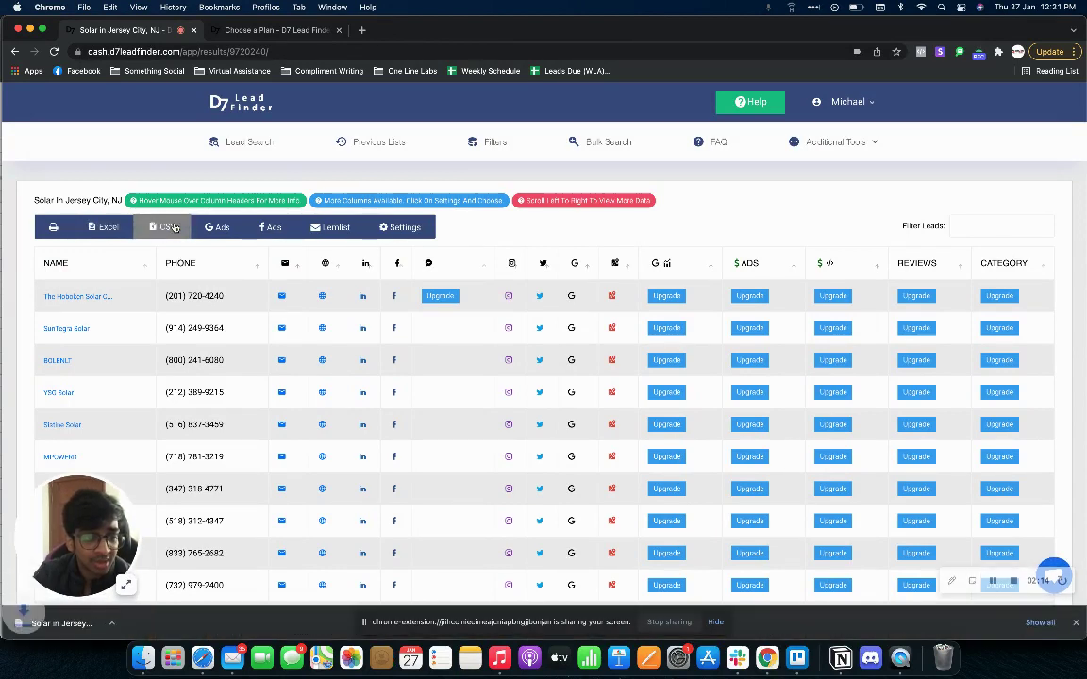
left_click(89, 630)
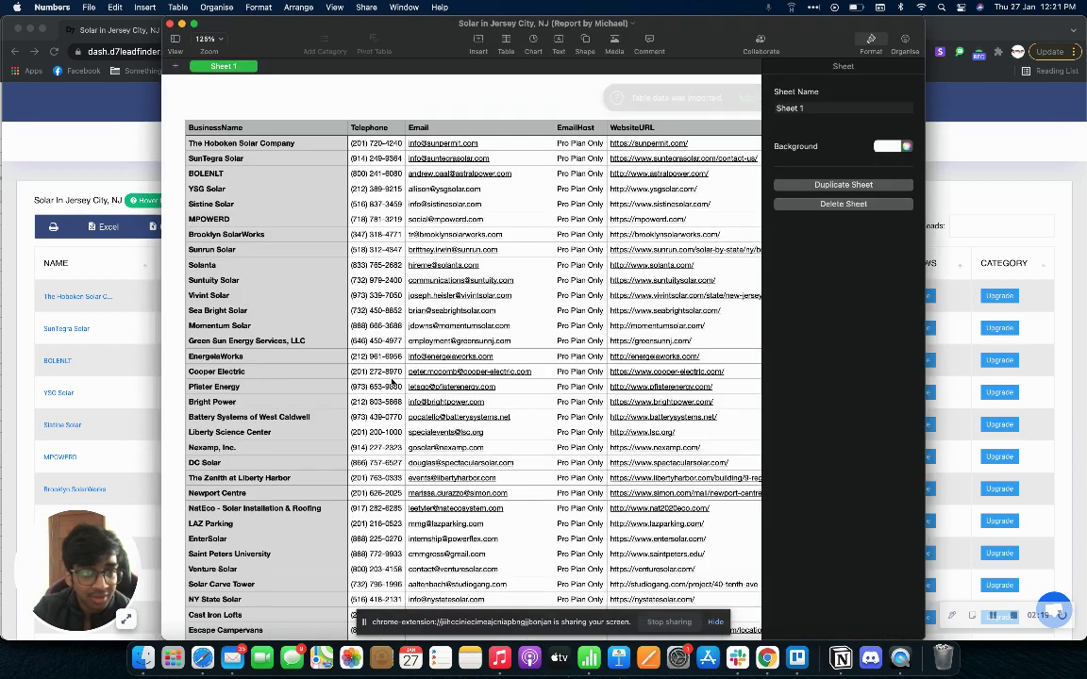
left_click(159, 382)
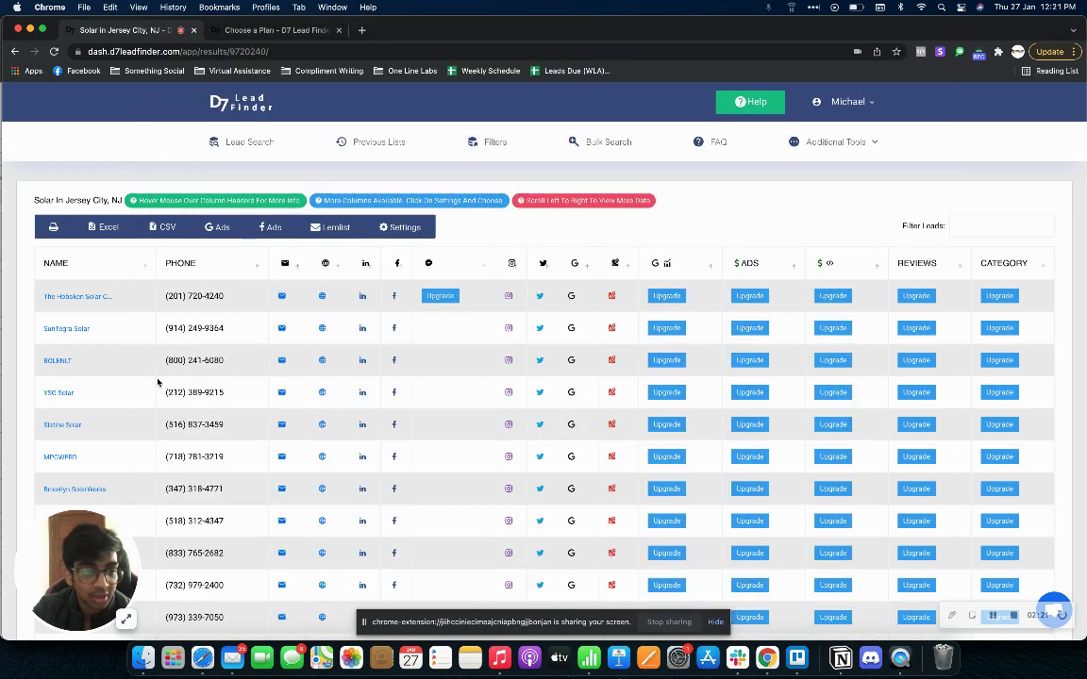
left_click(586, 664)
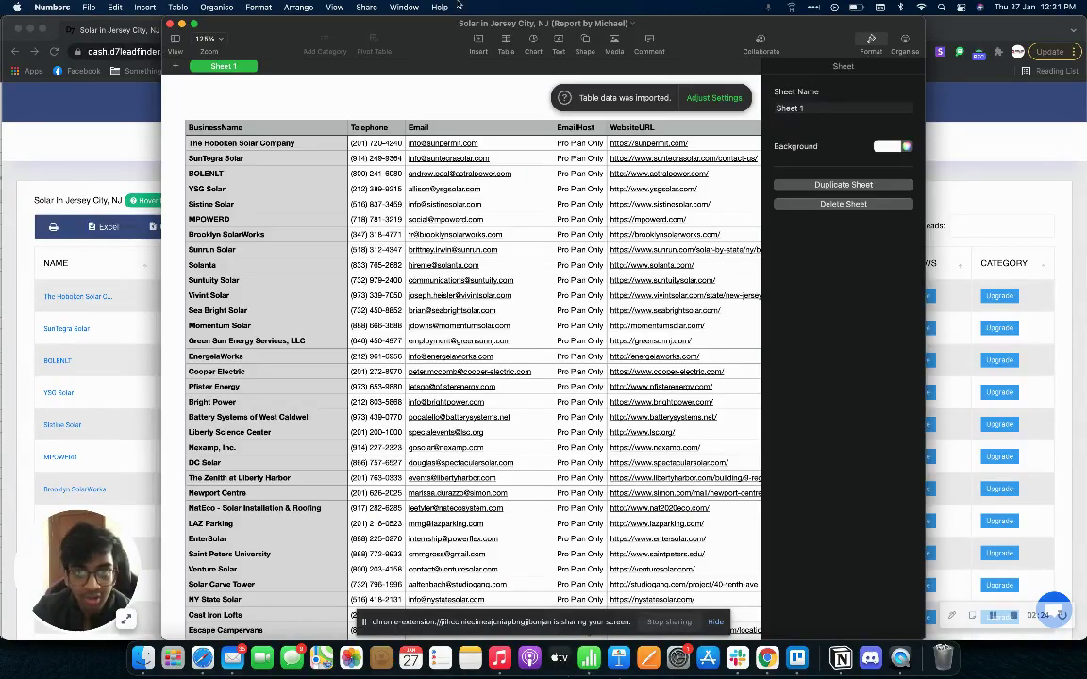
- Maximize the Numbers window and adjust the view of the leads sheet
double_click(401, 33)
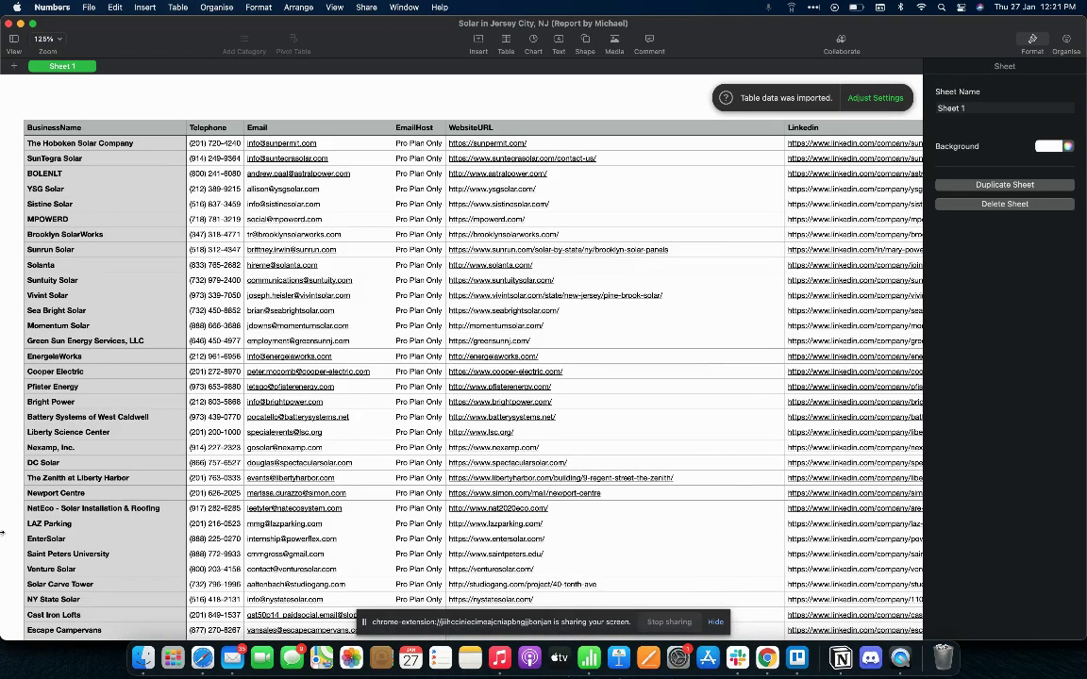
left_click_drag(2, 532, 165, 528)
scroll(472, 475, "down", 2)
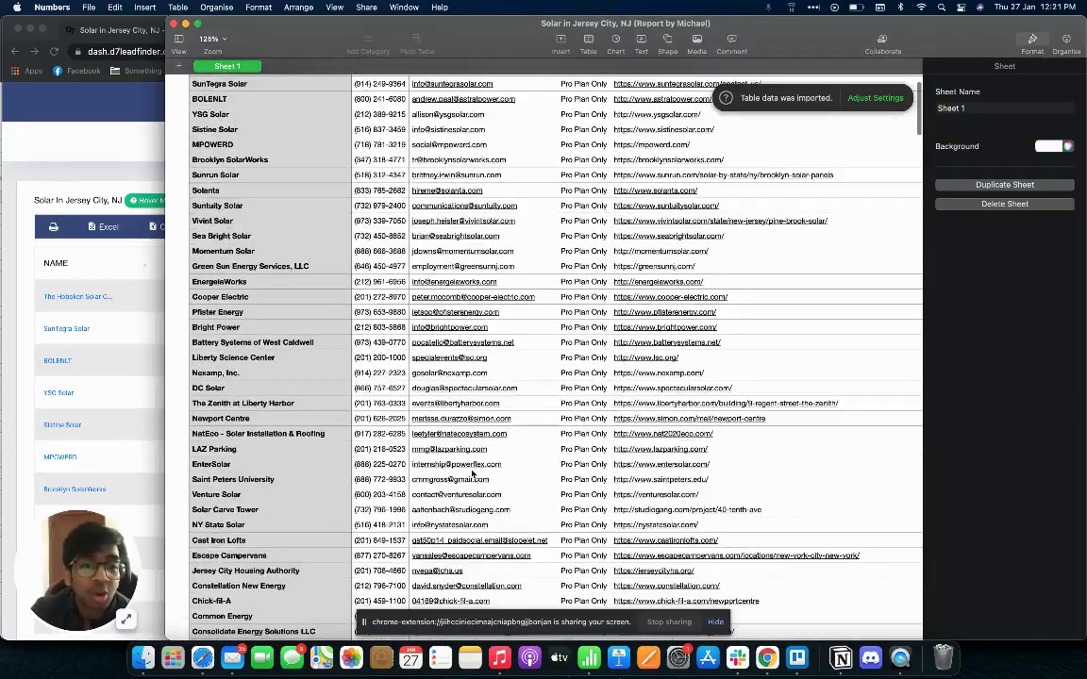
scroll(473, 474, "up", 1)
scroll(457, 311, "up", 4)
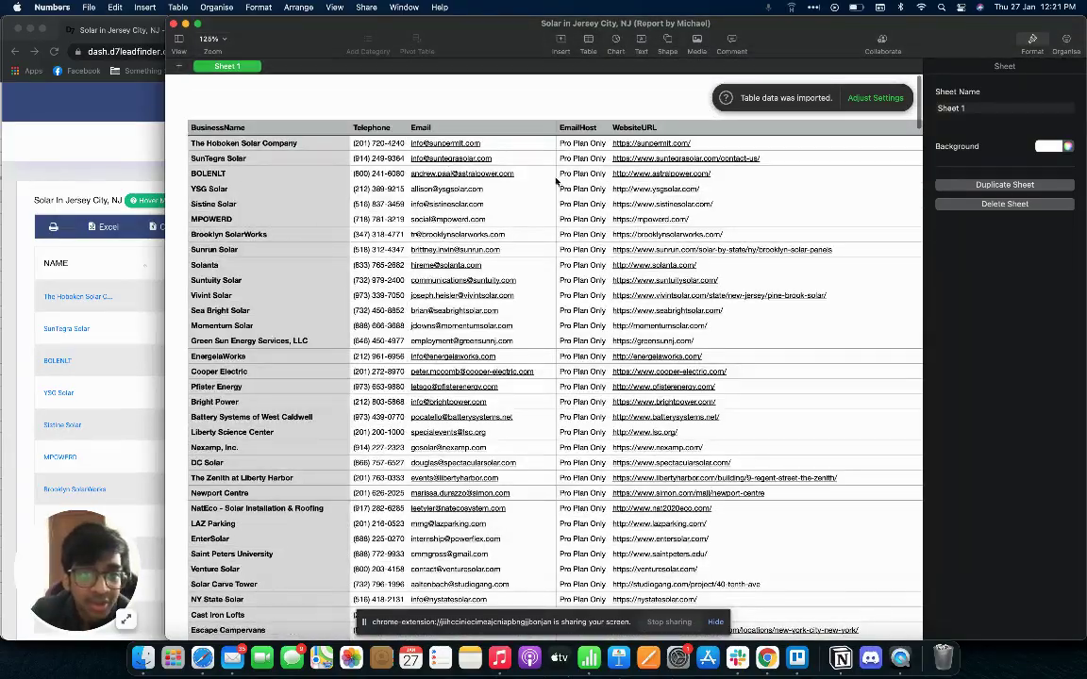
- Scroll across the city, web-technology and social link columns, then back to column A
scroll(558, 179, "right", 3)
scroll(558, 179, "right", 5)
scroll(563, 179, "right", 3)
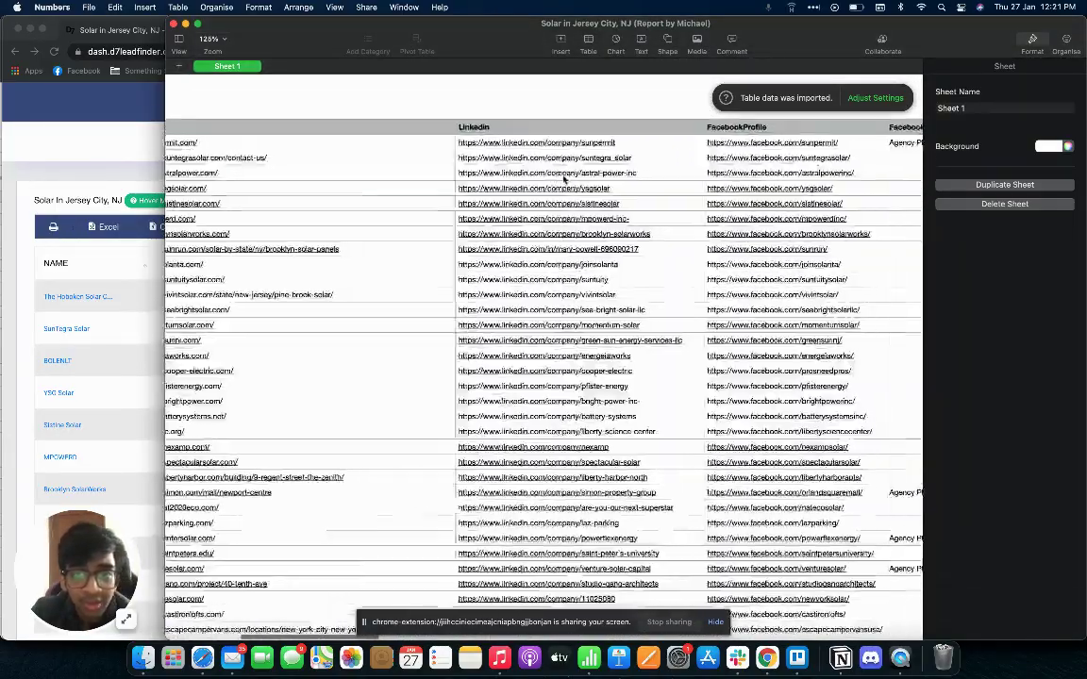
scroll(564, 178, "right", 5)
scroll(547, 170, "right", 3)
scroll(528, 161, "right", 3)
scroll(501, 151, "right", 1)
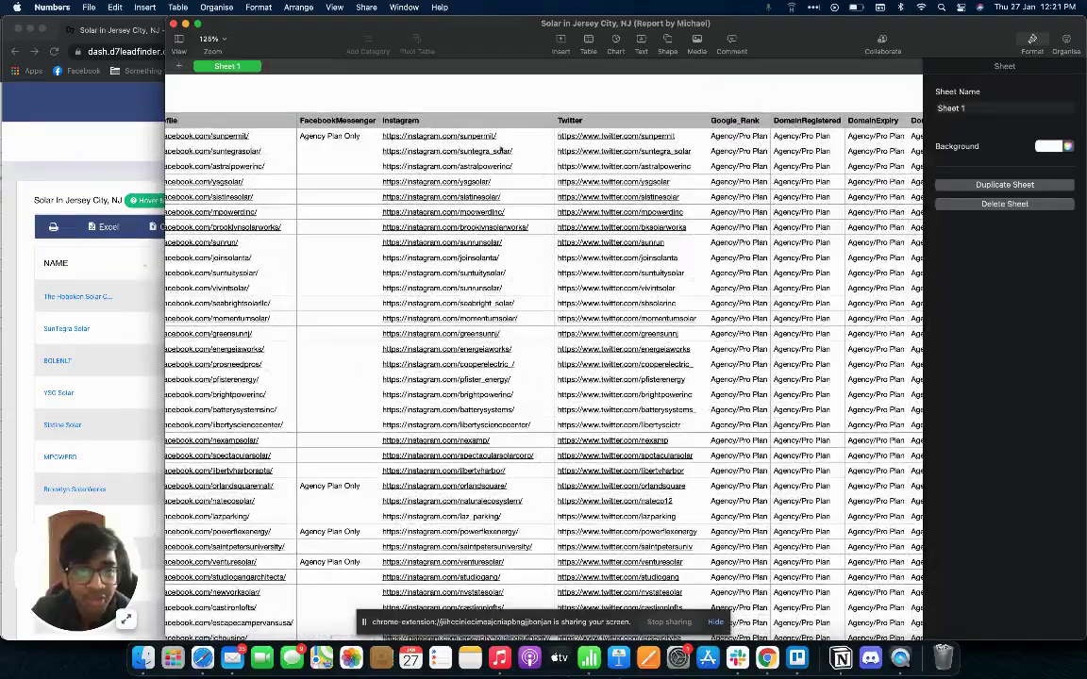
scroll(544, 236, "right", 3)
scroll(543, 236, "right", 4)
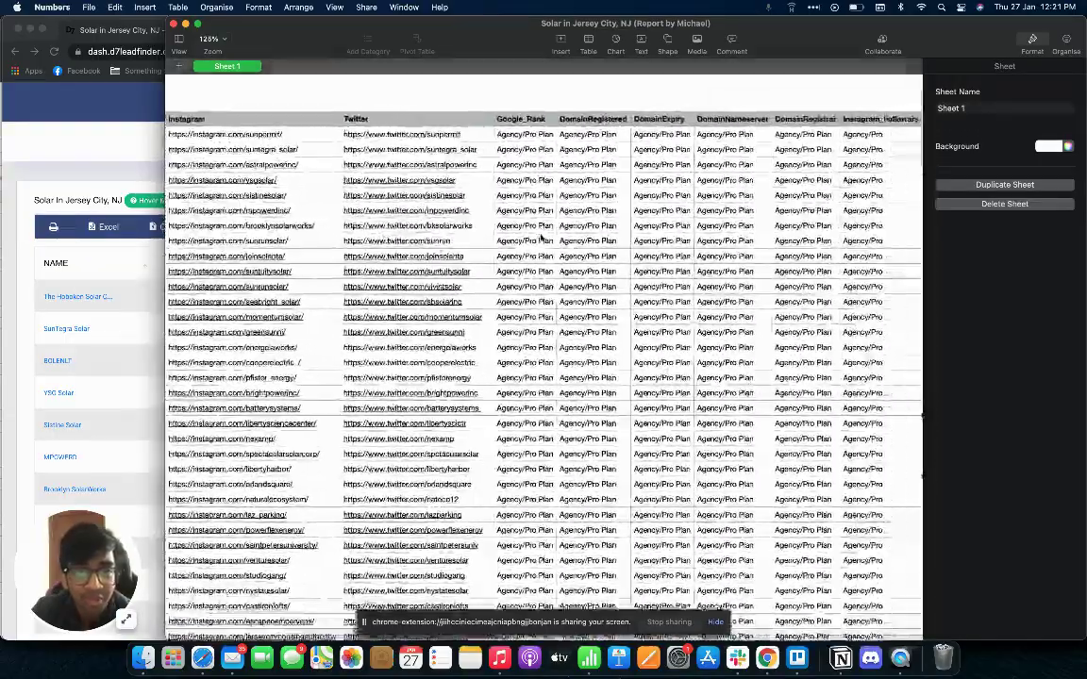
scroll(541, 237, "right", 6)
scroll(541, 237, "right", 3)
scroll(542, 237, "right", 5)
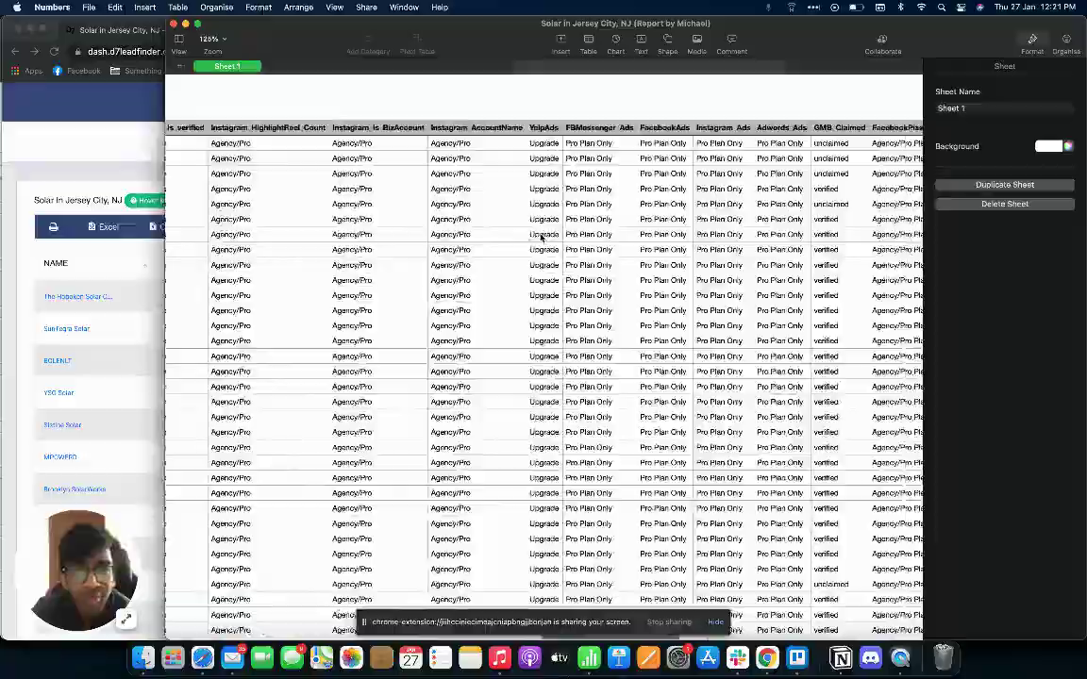
scroll(540, 236, "right", 2)
scroll(540, 235, "right", 5)
scroll(540, 236, "right", 5)
scroll(540, 236, "right", 1)
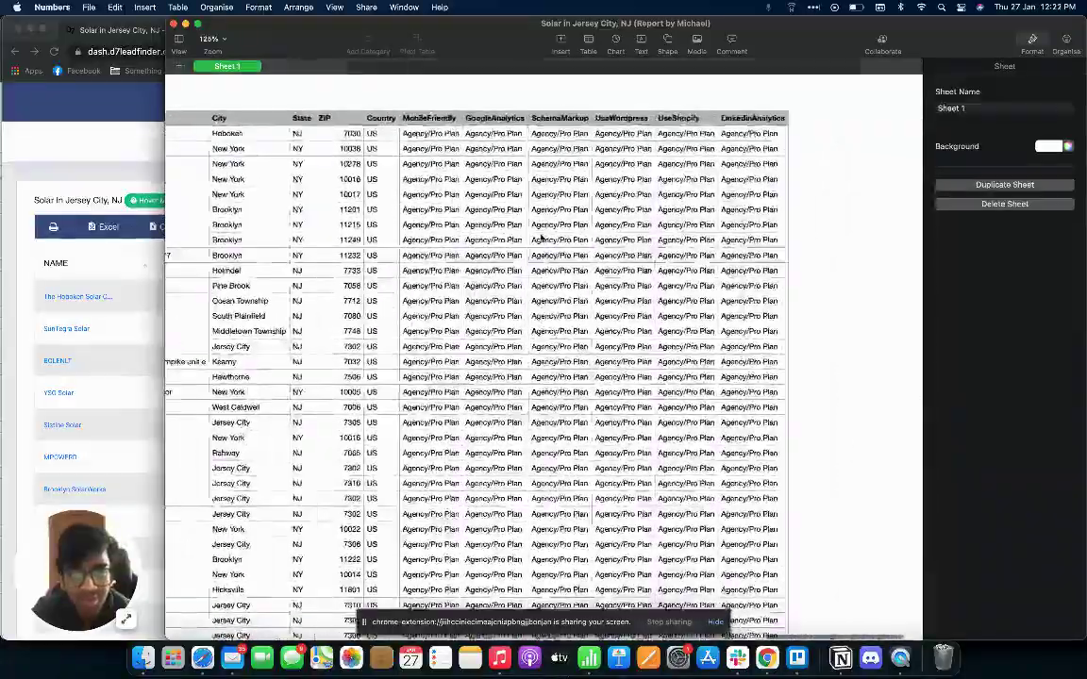
scroll(542, 236, "left", 6)
scroll(540, 236, "left", 5)
scroll(540, 236, "left", 5)
scroll(540, 236, "left", 5)
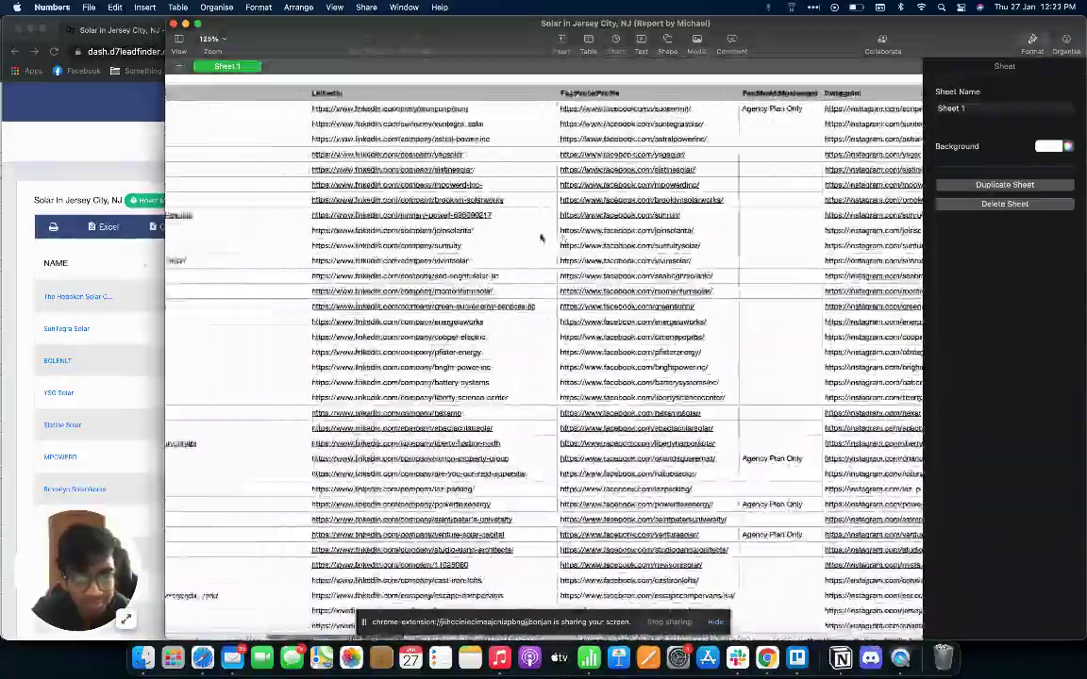
scroll(541, 237, "left", 4)
scroll(542, 237, "left", 3)
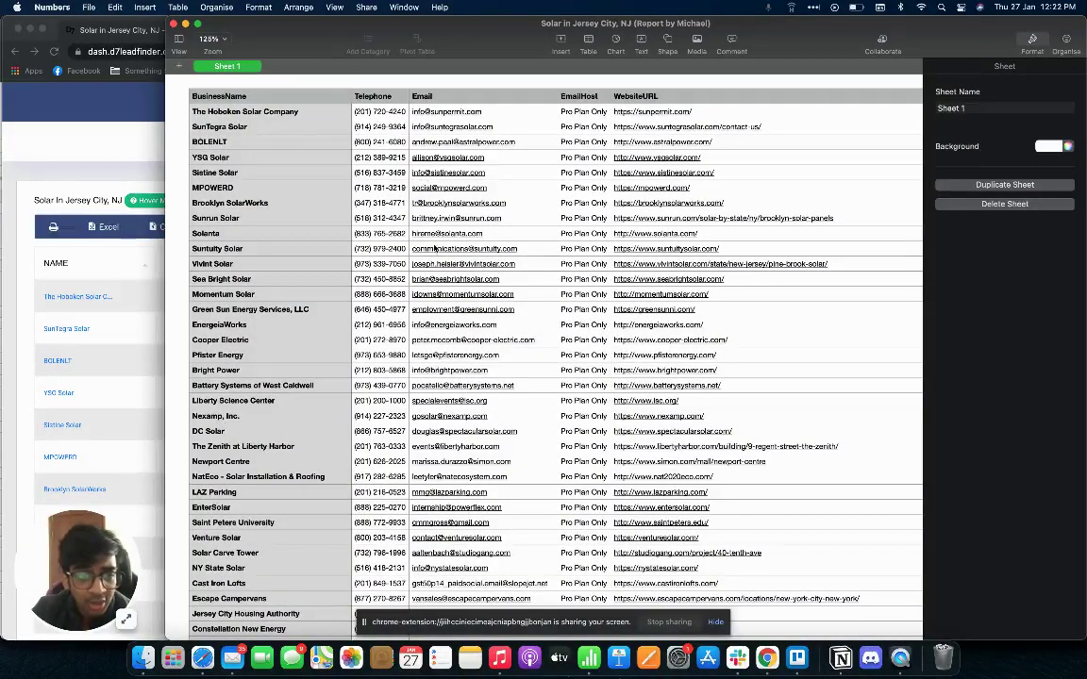
scroll(431, 300, "down", 3)
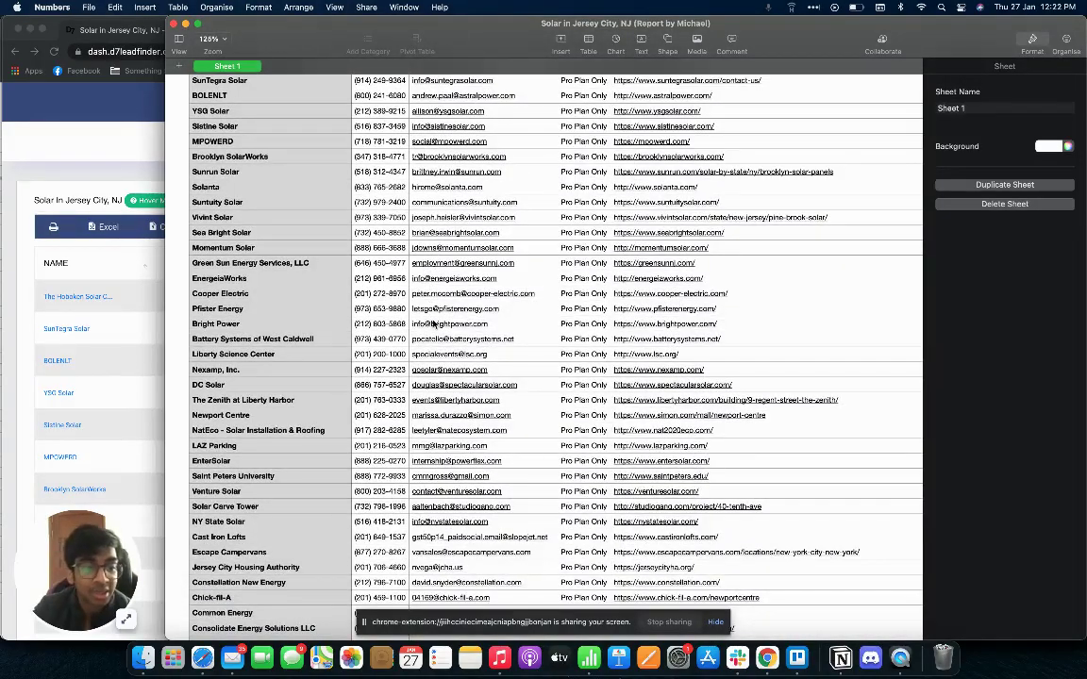
scroll(370, 349, "up", 5)
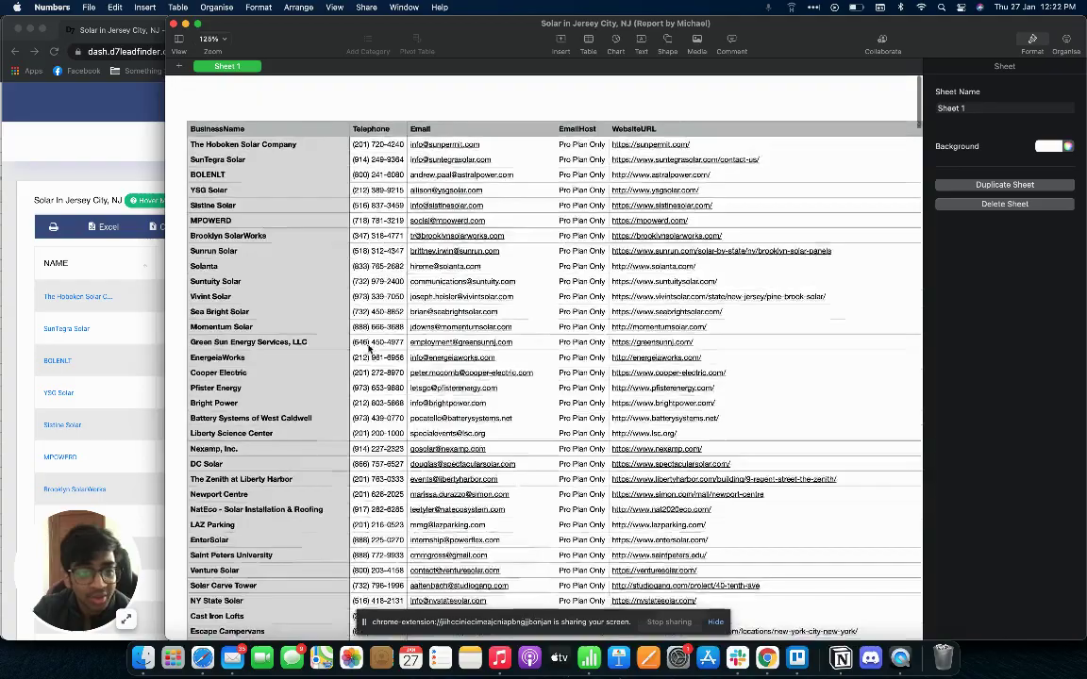
- Select the leads table to show its 403 rows and 51 columns
left_click(267, 133)
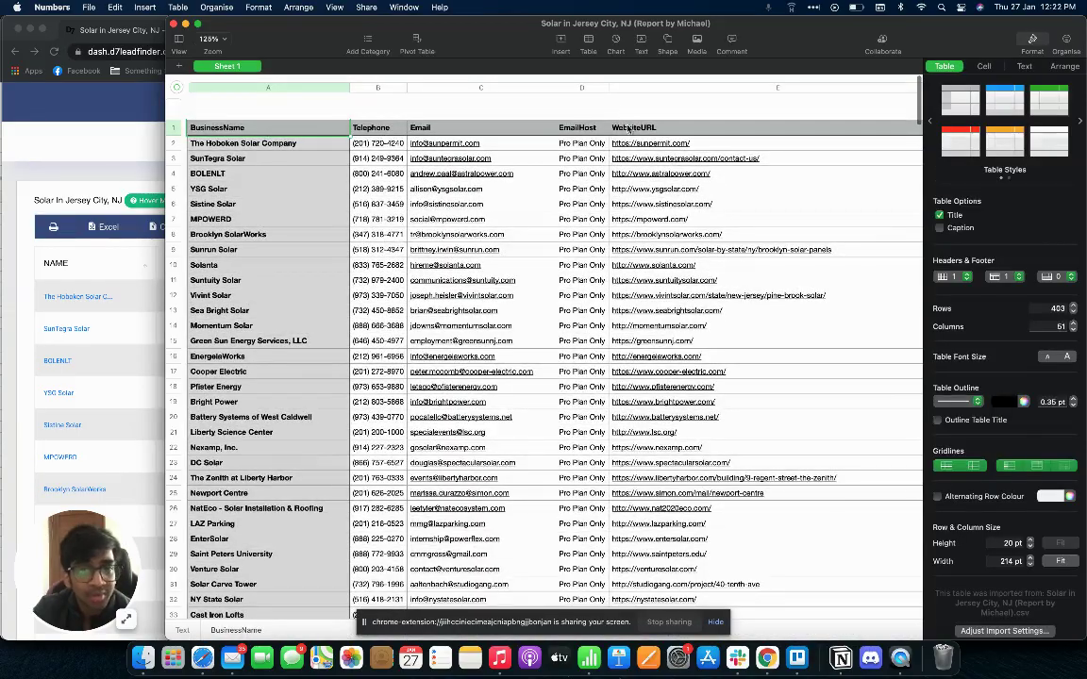
scroll(628, 128, "right", 3)
scroll(628, 129, "right", 3)
scroll(628, 129, "right", 3)
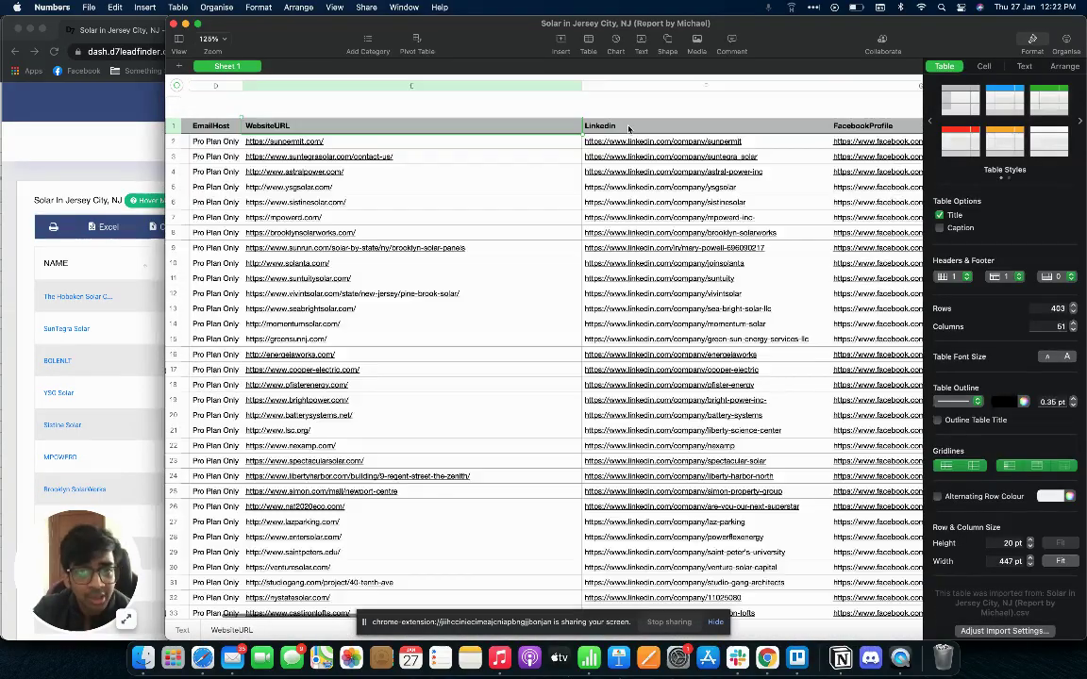
scroll(628, 129, "right", 4)
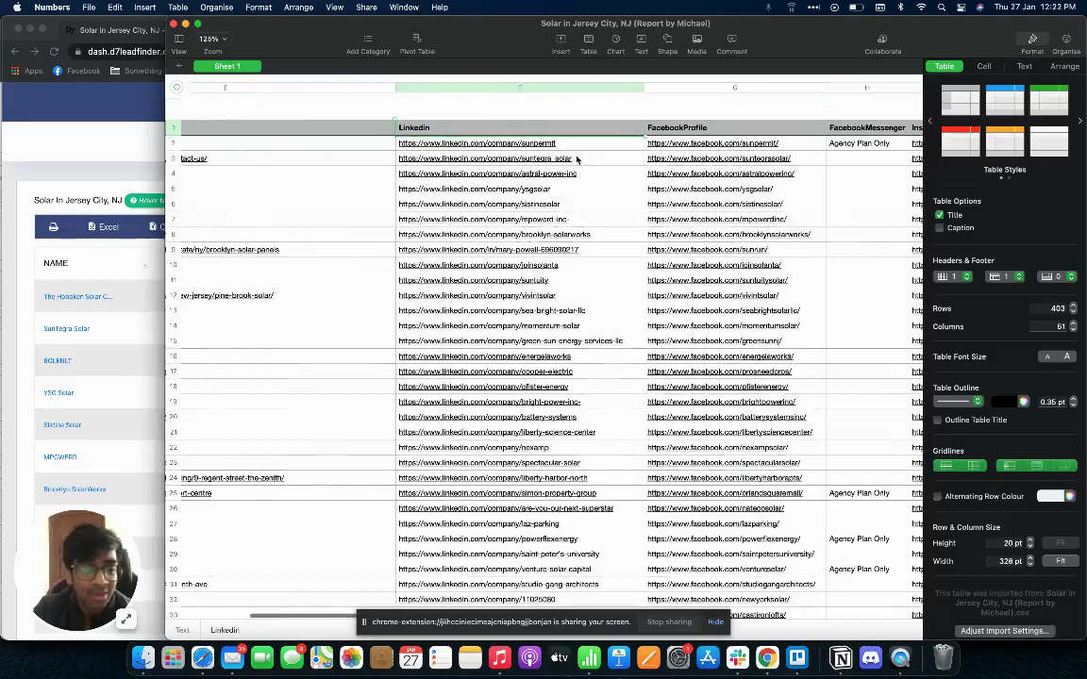
scroll(516, 281, "left", 4)
scroll(516, 281, "left", 4)
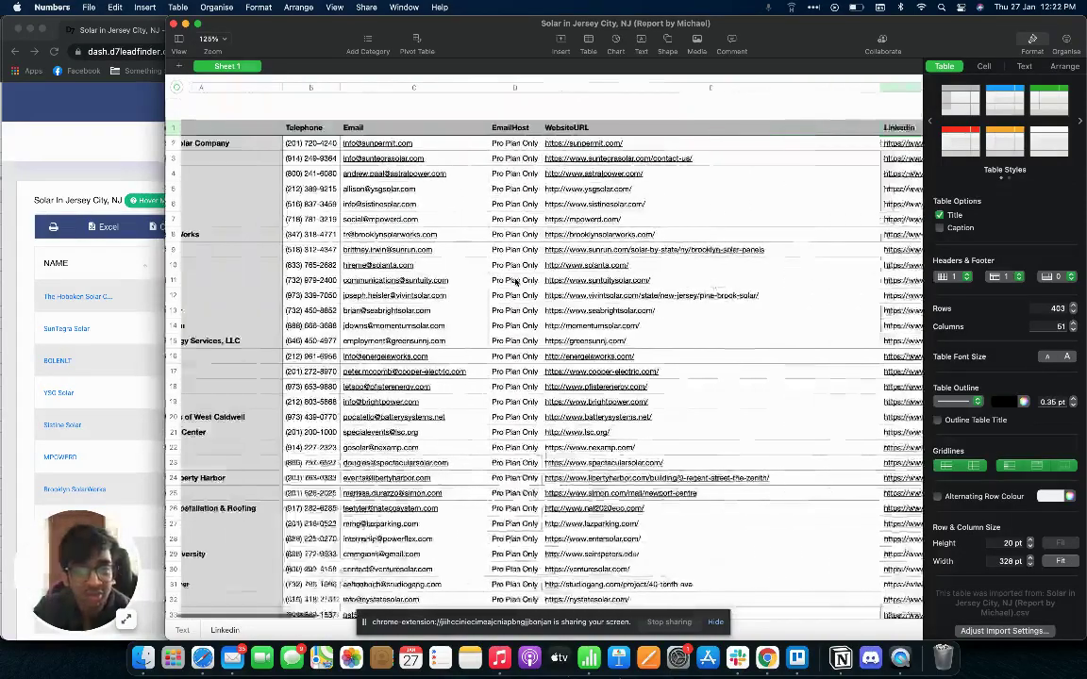
scroll(516, 281, "left", 2)
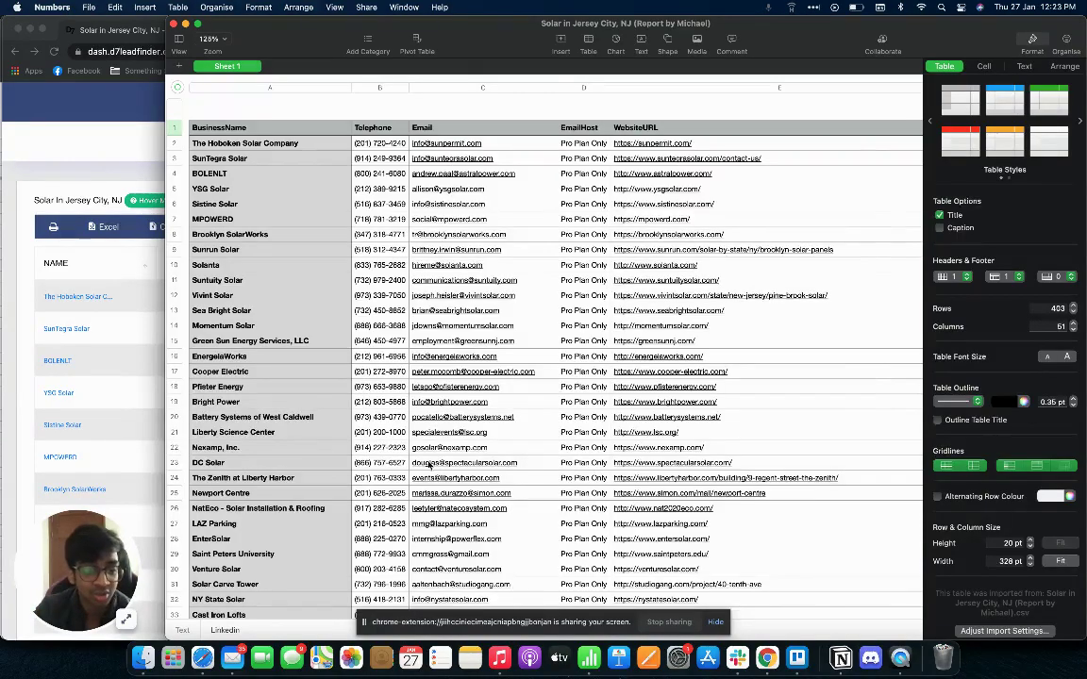
- Review the Instagram, Yelp and address columns and rows, returning to business names and phones
scroll(430, 464, "right", 5)
scroll(430, 464, "right", 10)
scroll(430, 467, "right", 10)
scroll(432, 474, "right", 5)
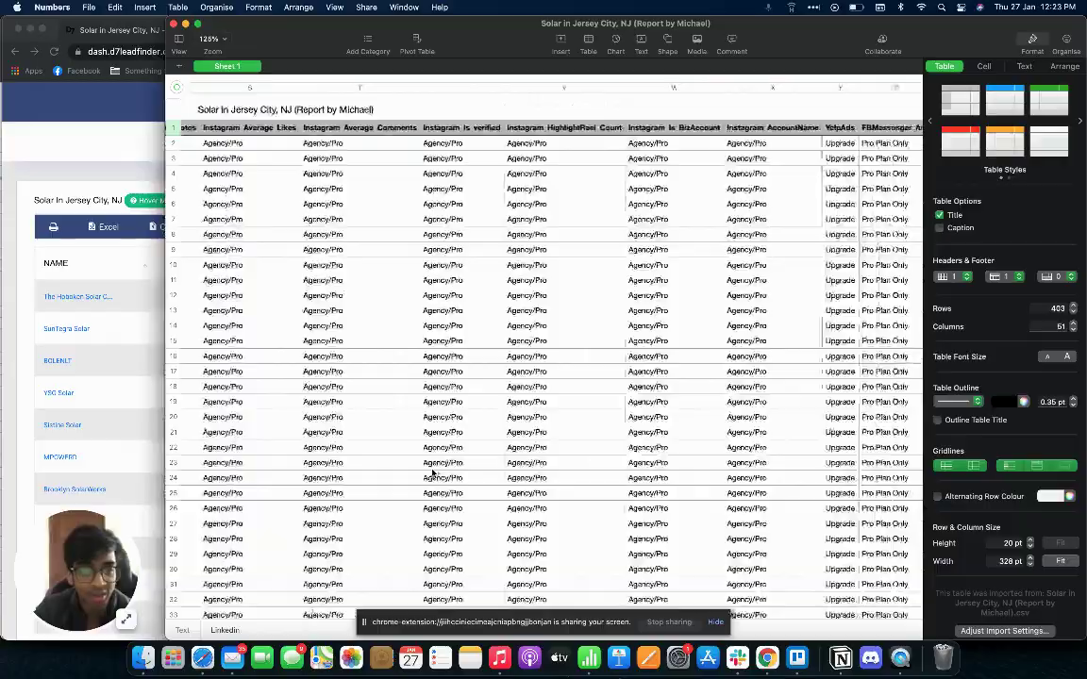
scroll(432, 473, "right", 5)
scroll(432, 474, "right", 5)
scroll(432, 473, "right", 5)
scroll(433, 474, "right", 5)
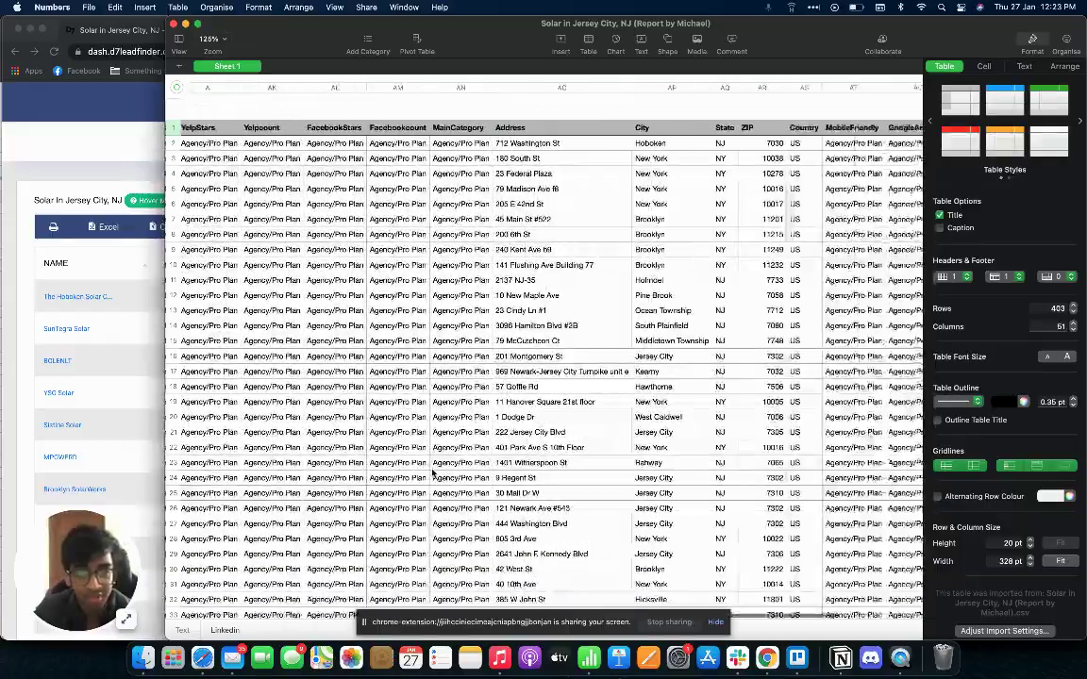
scroll(433, 473, "right", 3)
scroll(566, 368, "down", 10)
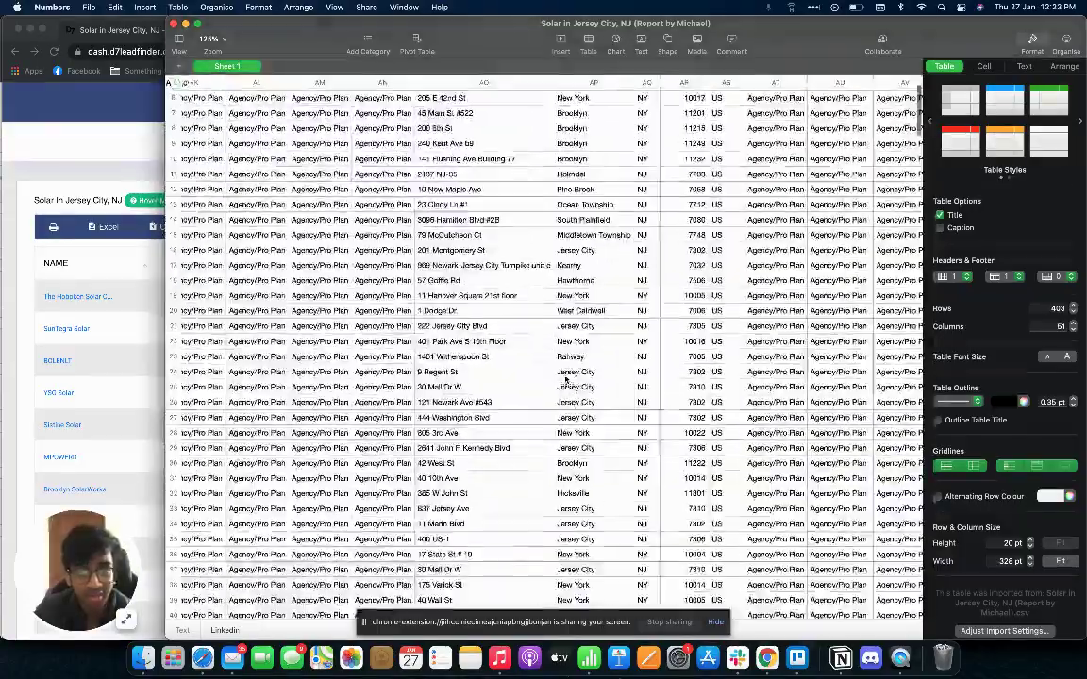
scroll(566, 379, "down", 10)
scroll(566, 379, "down", 10)
scroll(565, 379, "down", 10)
scroll(566, 379, "down", 5)
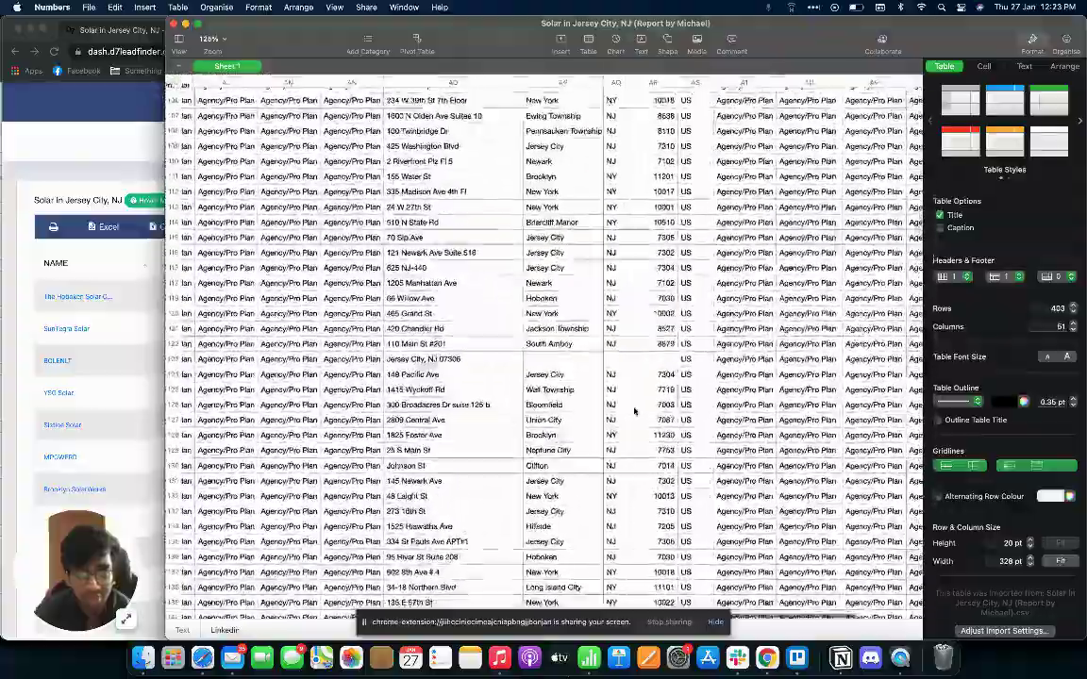
scroll(635, 411, "down", 5)
scroll(635, 411, "down", 5)
scroll(635, 411, "down", 5)
scroll(635, 411, "left", 10)
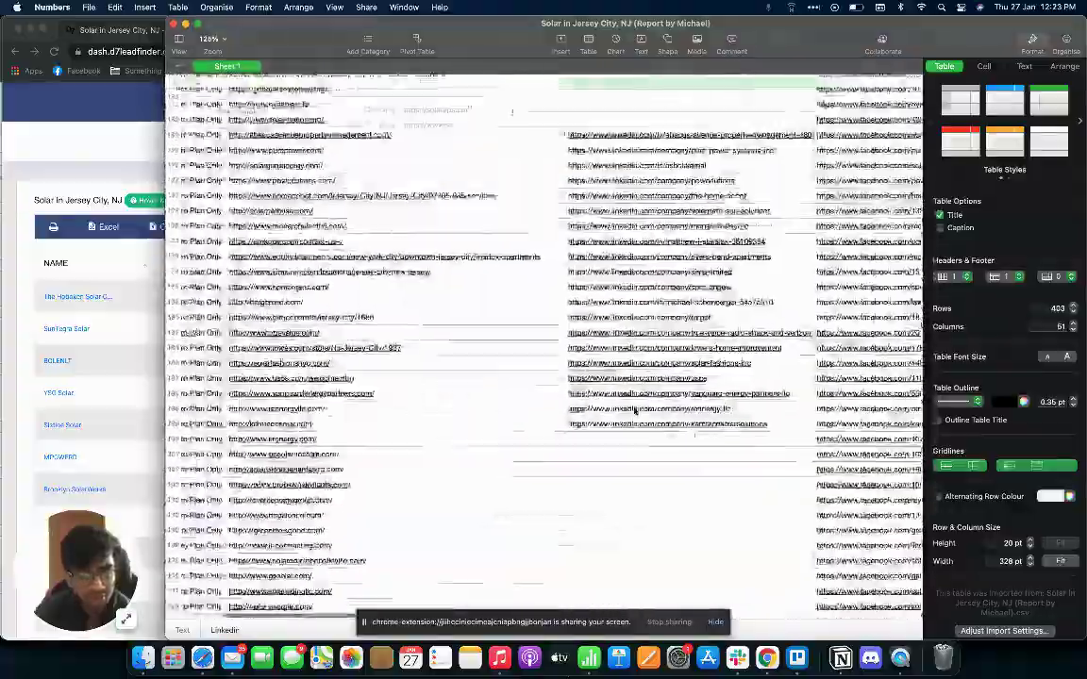
scroll(635, 411, "left", 5)
scroll(635, 411, "up", 10)
scroll(635, 411, "up", 10)
scroll(635, 411, "up", 10)
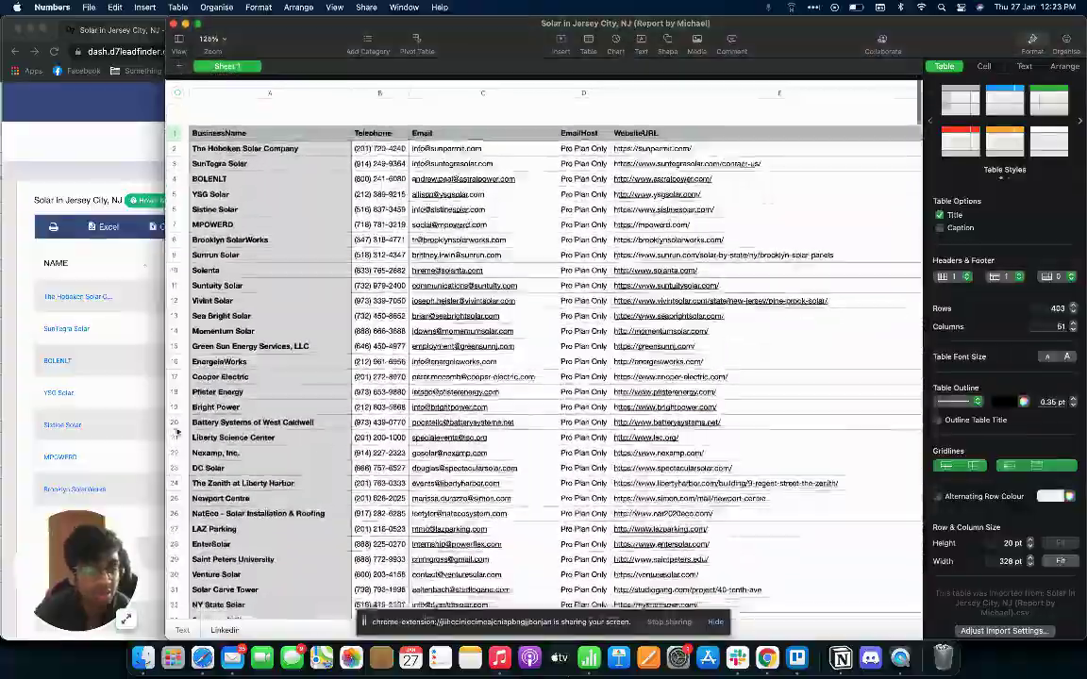
left_click(151, 564)
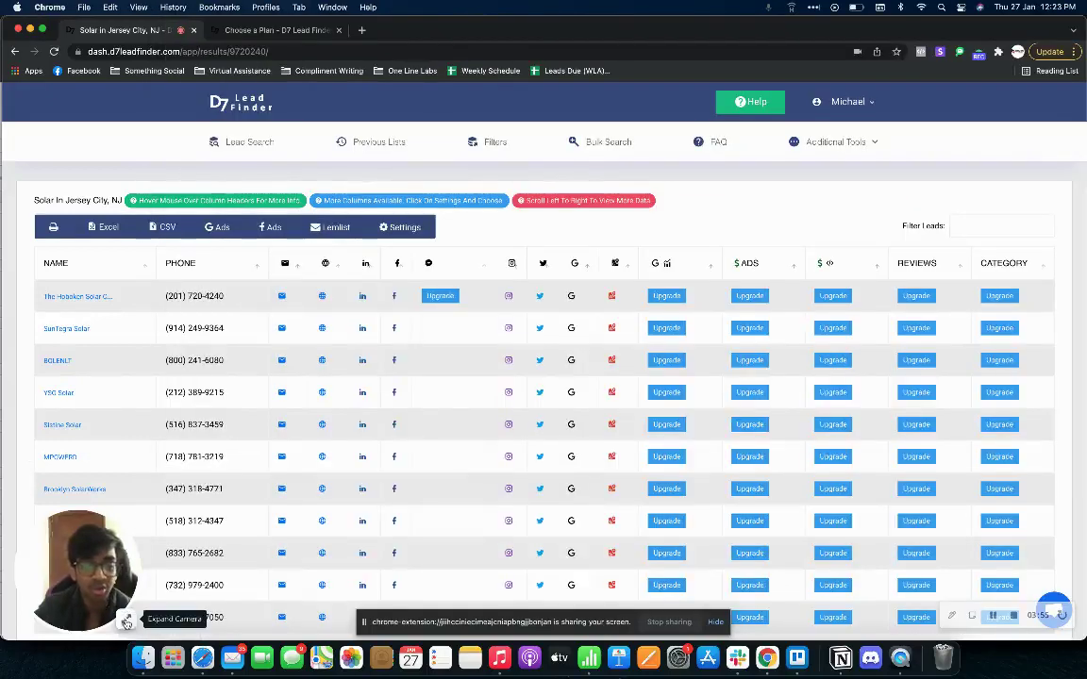
left_click(125, 617)
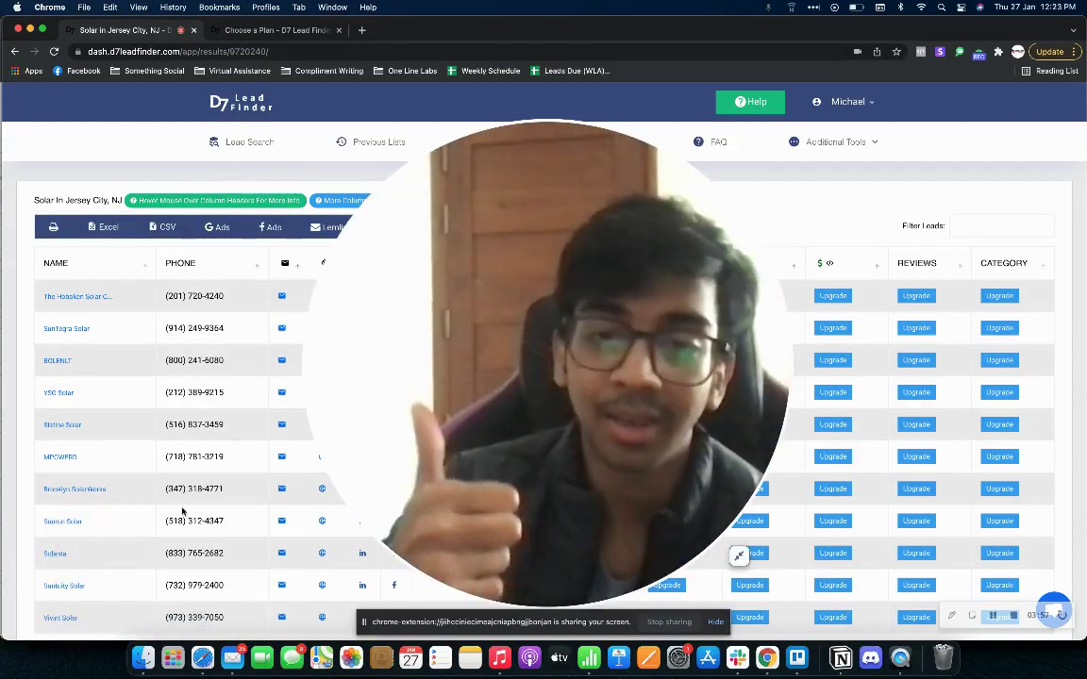